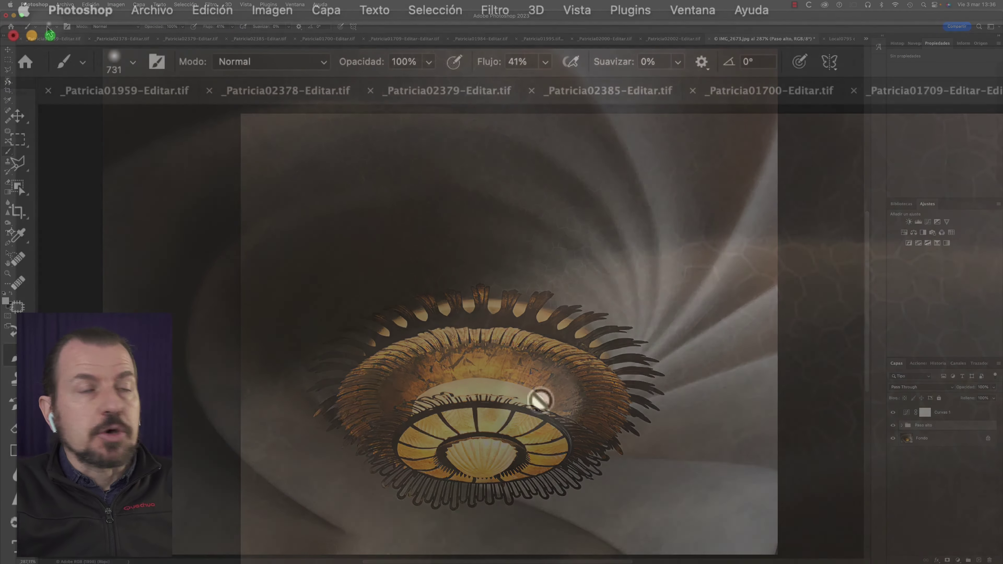
Start saving a copy of the lamp photo as JPEG to reach the JPEG Options dialog.
{"action": "left_click", "coordinate": [152, 10]}
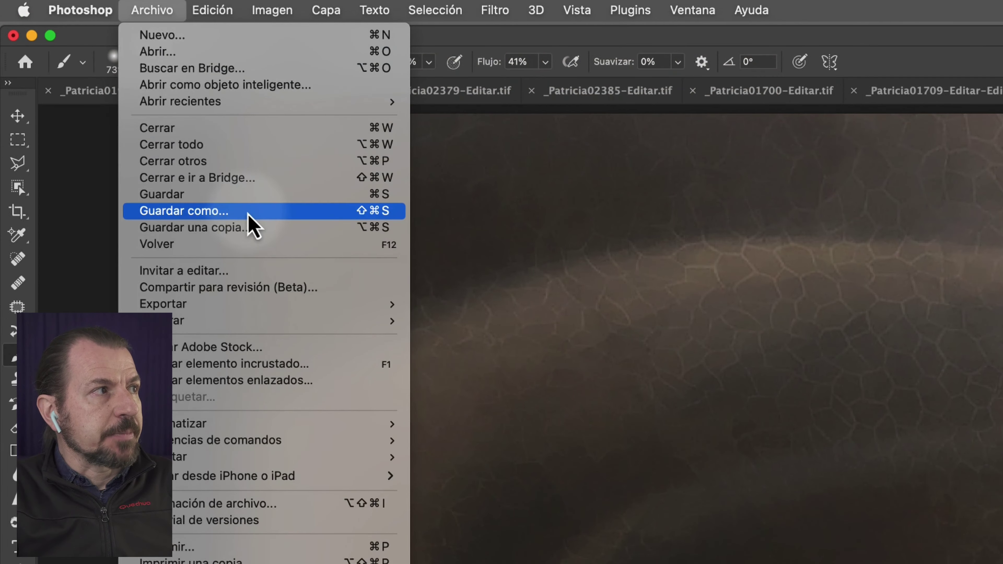
{"action": "key", "text": "Escape"}
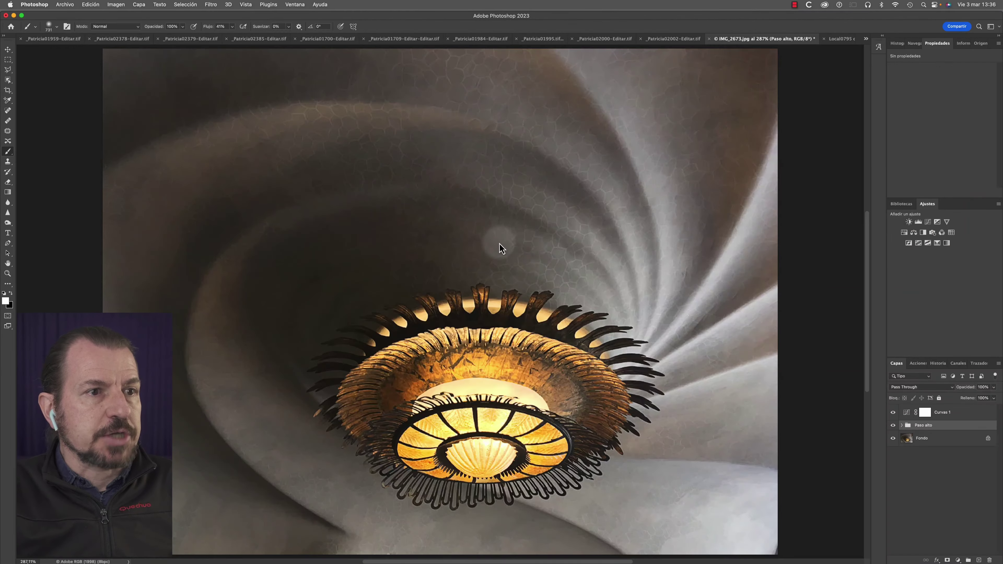
{"action": "left_click", "coordinate": [792, 441]}
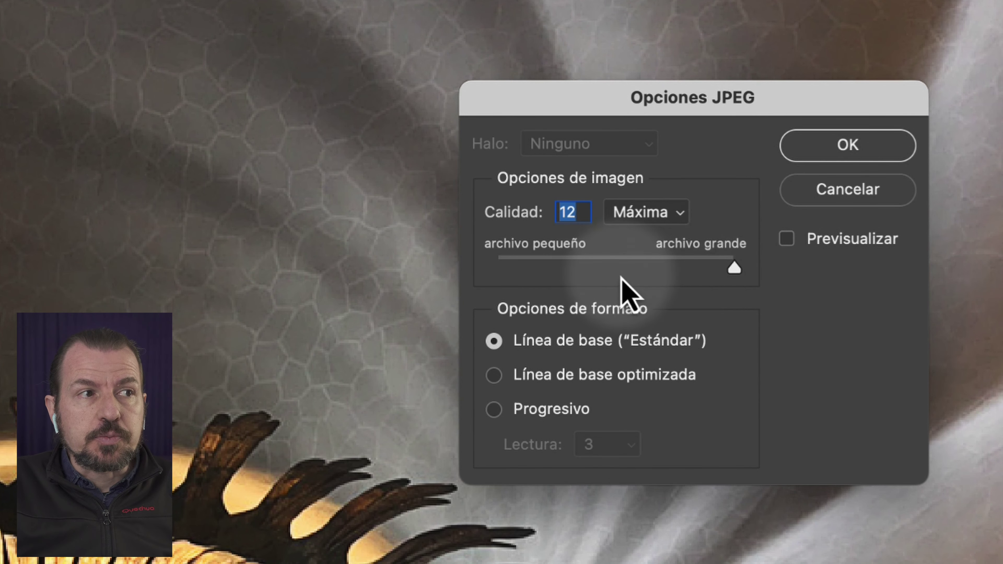
Slide JPEG Calidad through 0, 8 and 12 to compare, ending at 12.
{"action": "left_click_drag", "start_coordinate": [731, 273], "coordinate": [471, 269]}
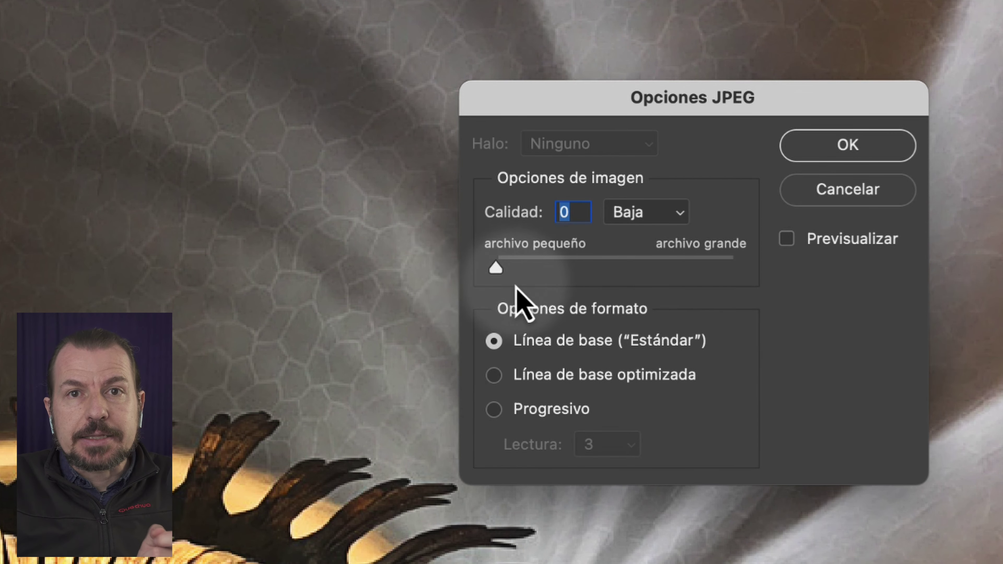
{"action": "mouse_move", "coordinate": [497, 272]}
{"action": "left_mouse_down"}
{"action": "mouse_move", "coordinate": [694, 280]}
{"action": "mouse_move", "coordinate": [661, 291]}
{"action": "mouse_move", "coordinate": [738, 272]}
{"action": "left_mouse_up"}
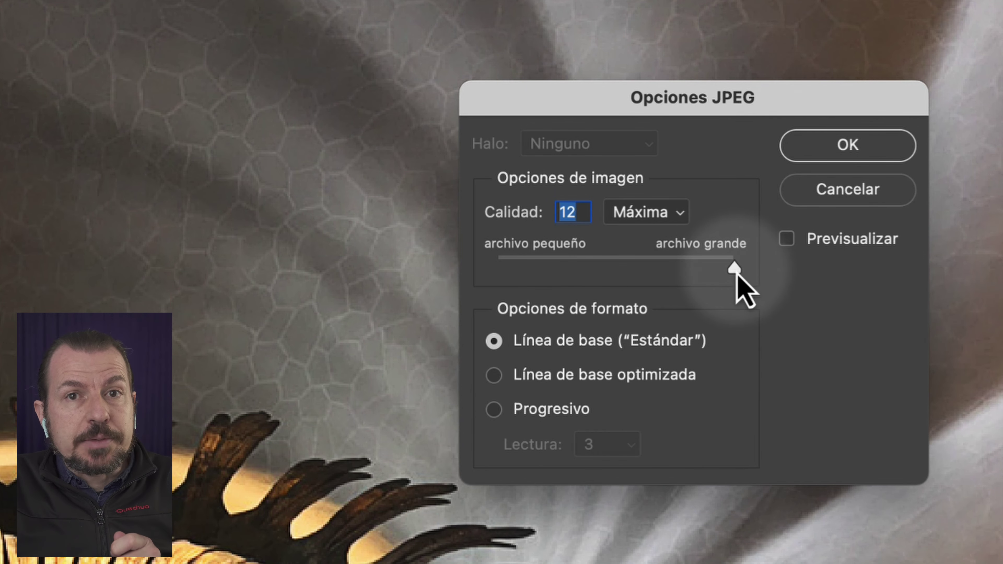
{"action": "left_click_drag", "start_coordinate": [736, 273], "coordinate": [650, 274]}
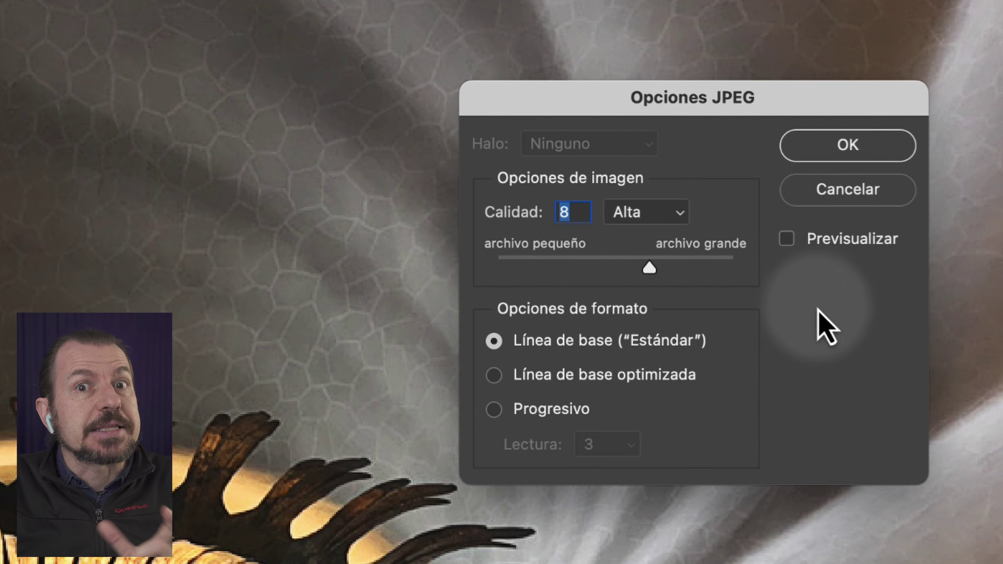
{"action": "left_click_drag", "start_coordinate": [716, 276], "coordinate": [774, 272]}
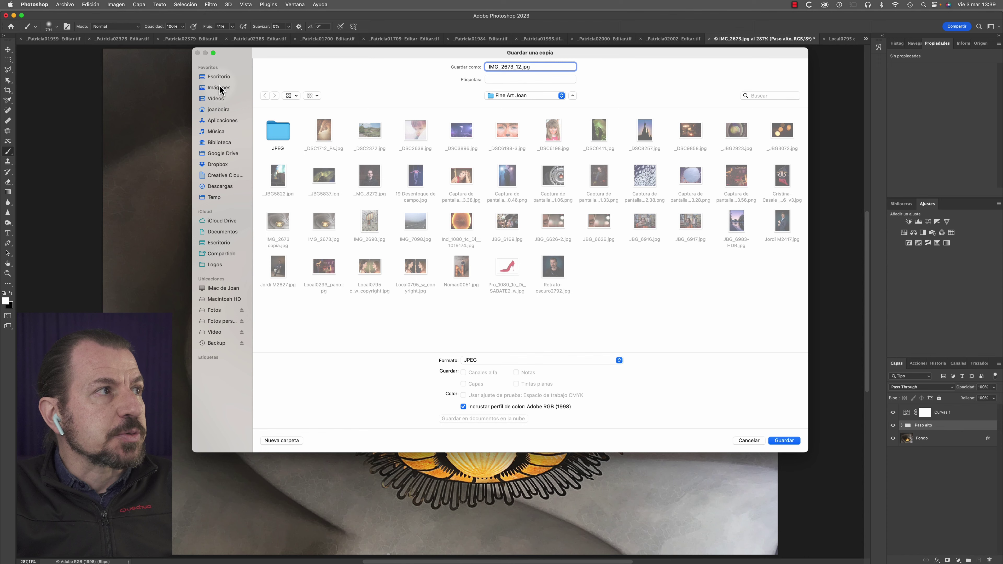
Create a Calidad folder on the desktop and save the first JPEG copy into it.
{"action": "left_click", "coordinate": [226, 78]}
{"action": "left_click", "coordinate": [277, 438]}
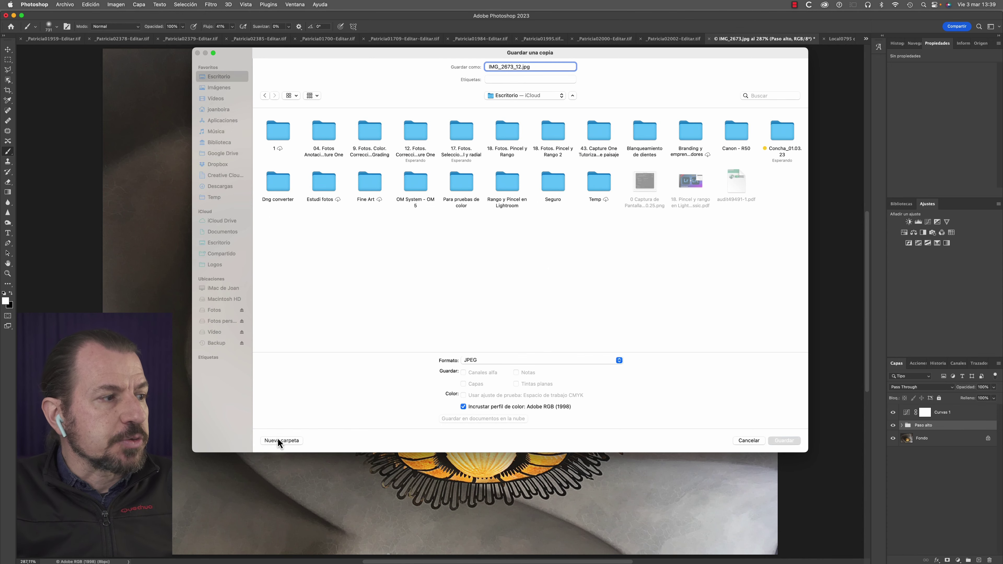
{"action": "key", "text": "Return"}
{"action": "key", "text": "Return"}
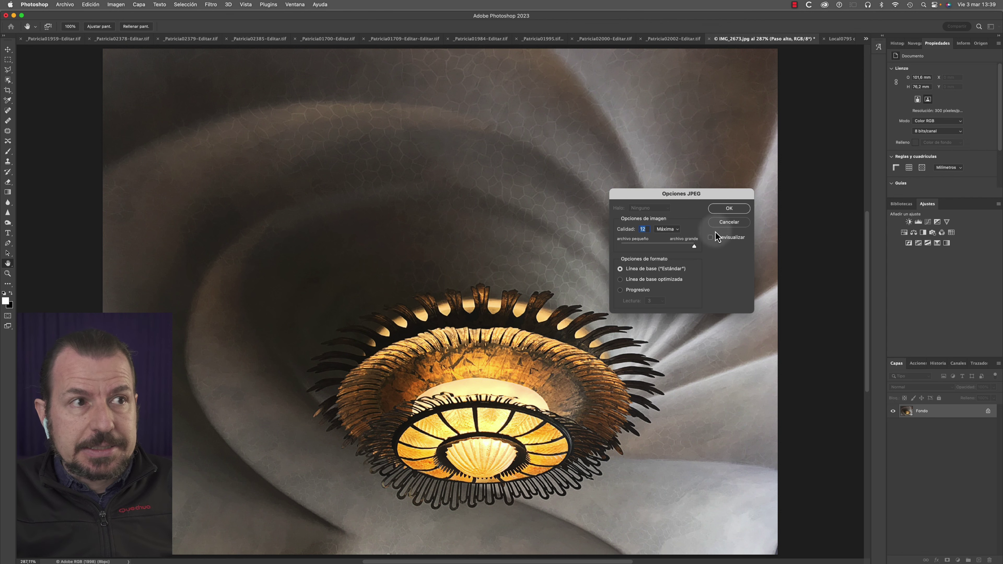
{"action": "left_click", "coordinate": [734, 213]}
Save further JPEG copies at other quality levels (4, 6, 8, 12) into Calidad.
{"action": "key", "text": "super+alt+s"}
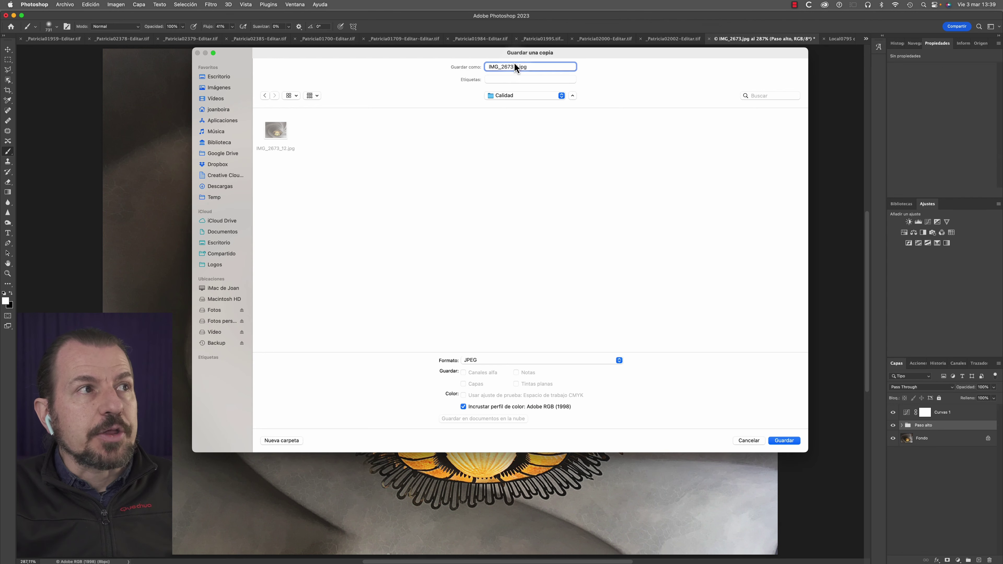
{"action": "key", "text": "Return"}
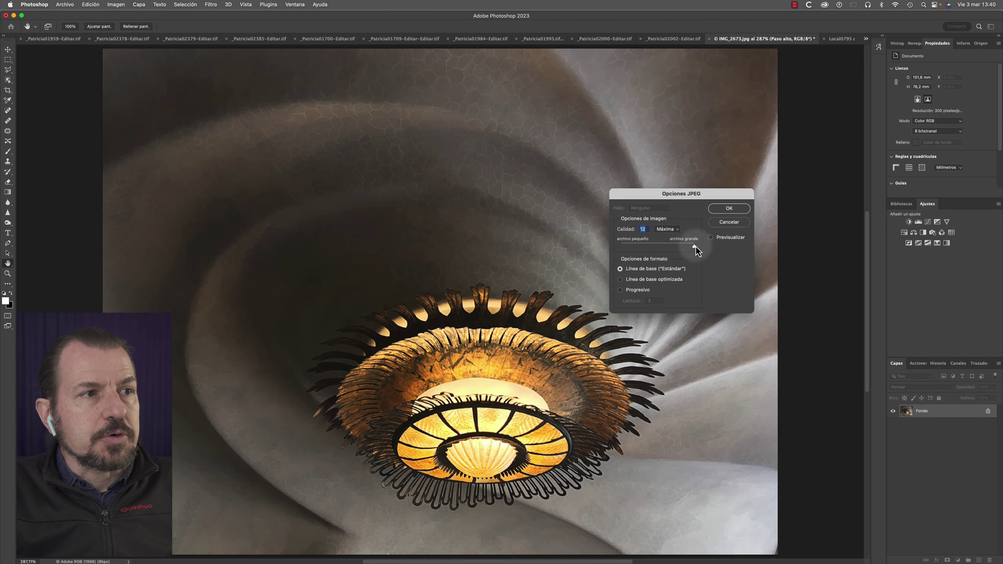
{"action": "left_click", "coordinate": [722, 221]}
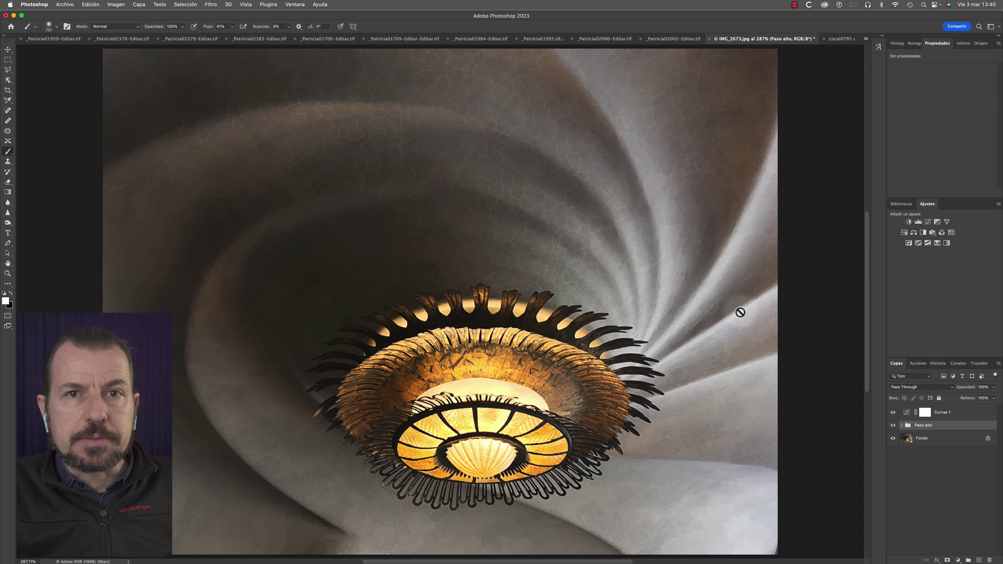
{"action": "key", "text": "super+alt+s"}
{"action": "key", "text": "Escape"}
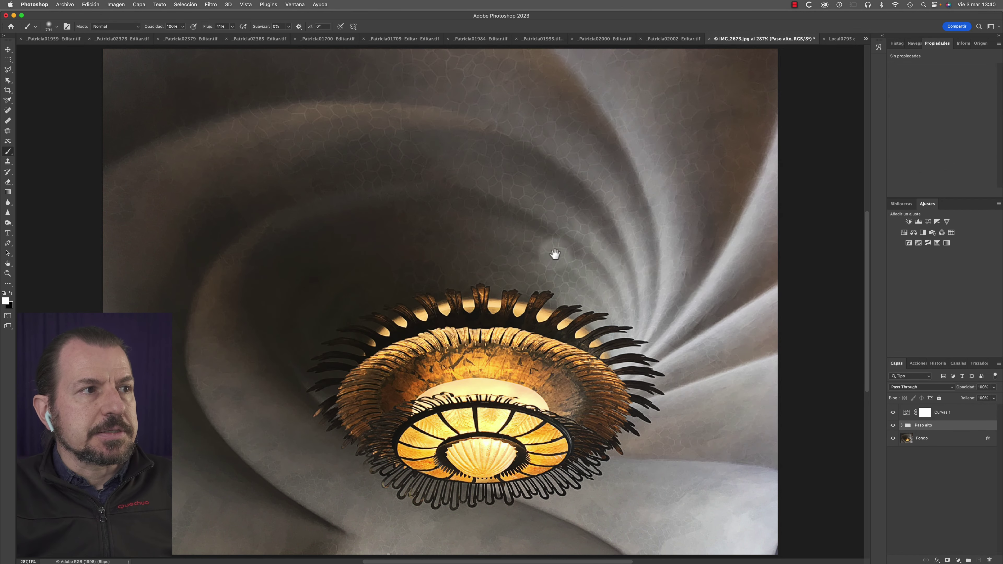
{"action": "key", "text": "super+alt+s"}
{"action": "left_click", "coordinate": [547, 361]}
{"action": "left_click", "coordinate": [547, 440]}
{"action": "key", "text": "Return"}
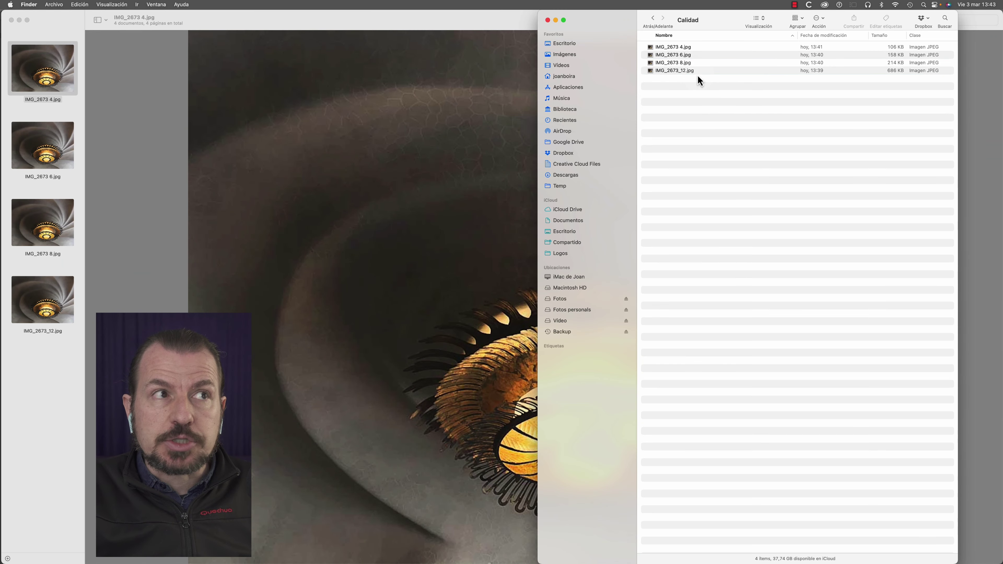
Compare file sizes of IMG_2673 4.jpg and IMG_2673_12.jpg in the Calidad folder.
{"action": "left_click", "coordinate": [681, 47]}
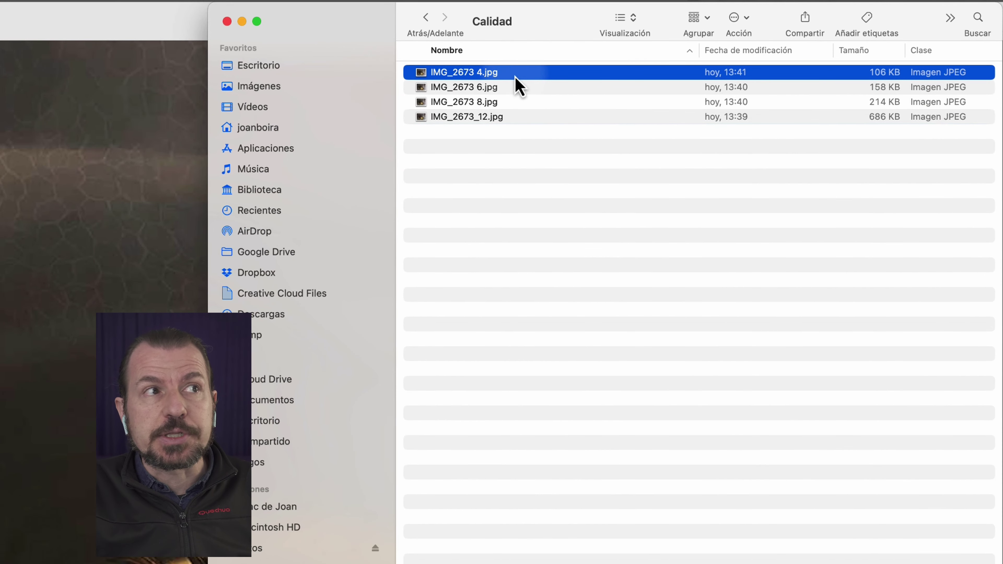
{"action": "left_click", "coordinate": [882, 120]}
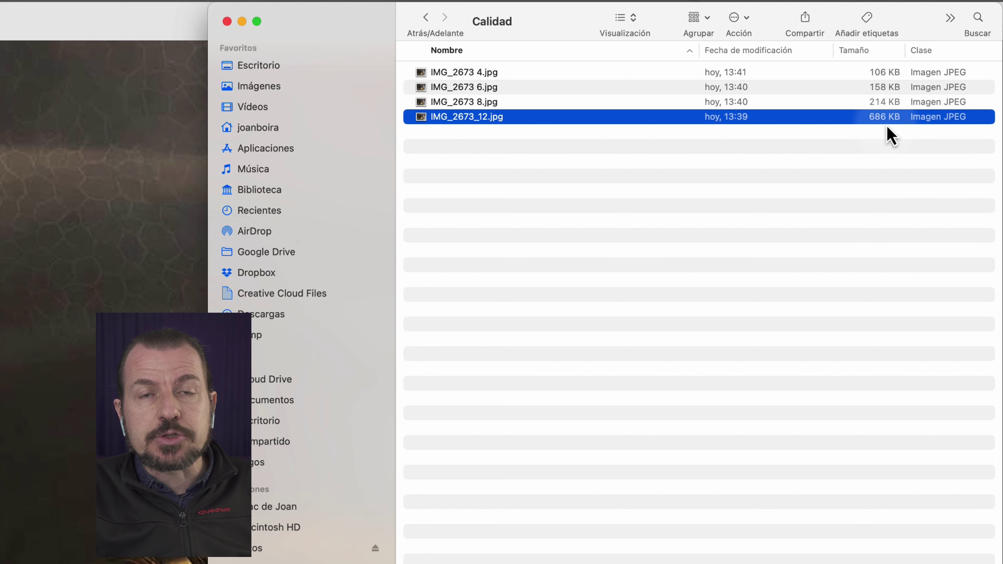
{"action": "left_click", "coordinate": [891, 73]}
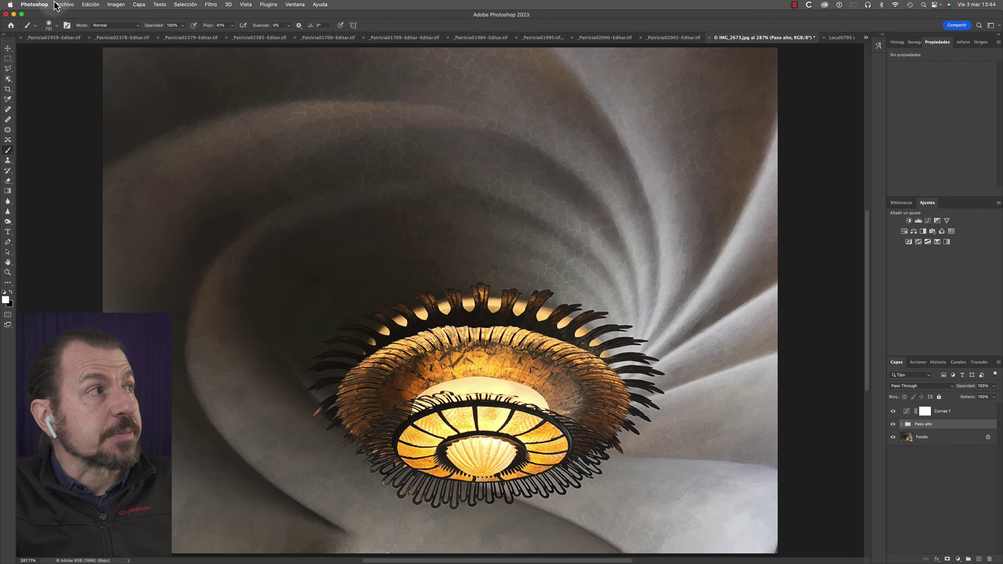
Open Export As and switch the export format from PNG to JPG.
{"action": "left_click", "coordinate": [65, 4]}
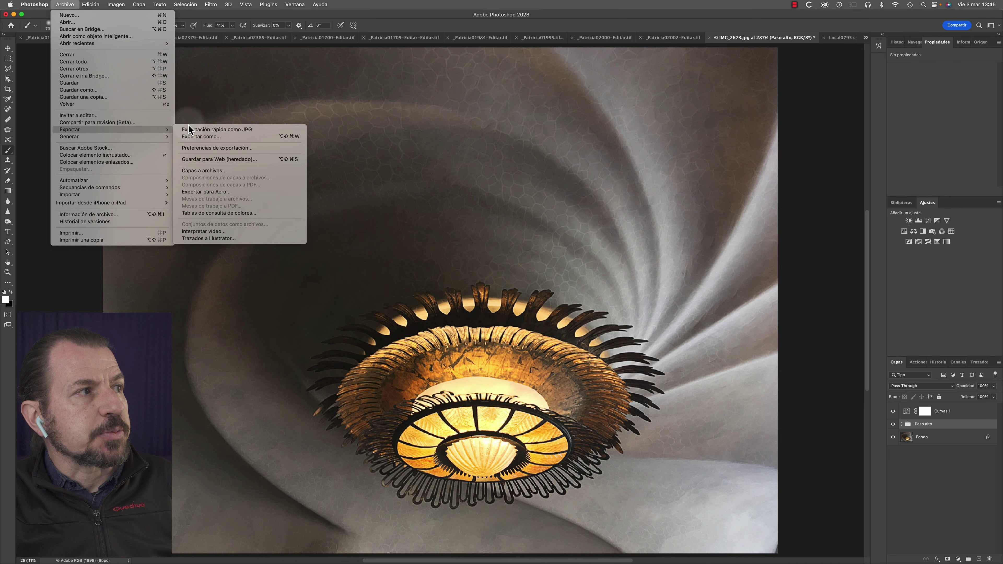
{"action": "left_click", "coordinate": [228, 138]}
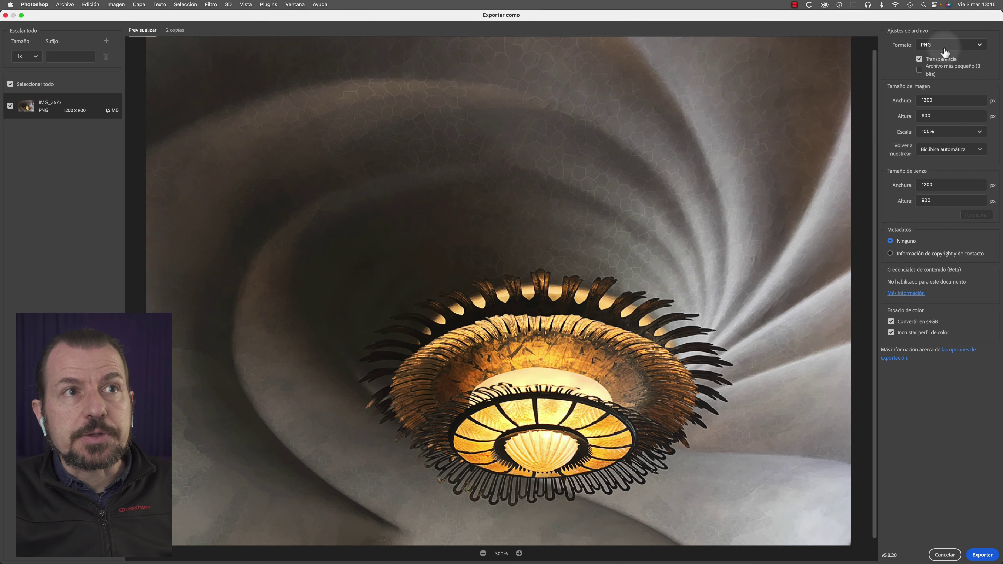
{"action": "left_click", "coordinate": [966, 45]}
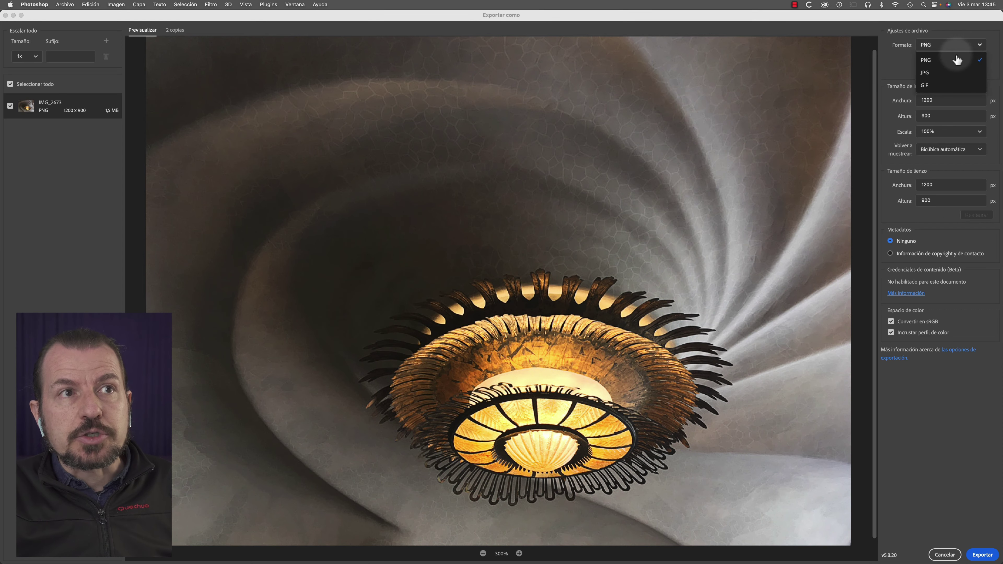
{"action": "left_click", "coordinate": [945, 73]}
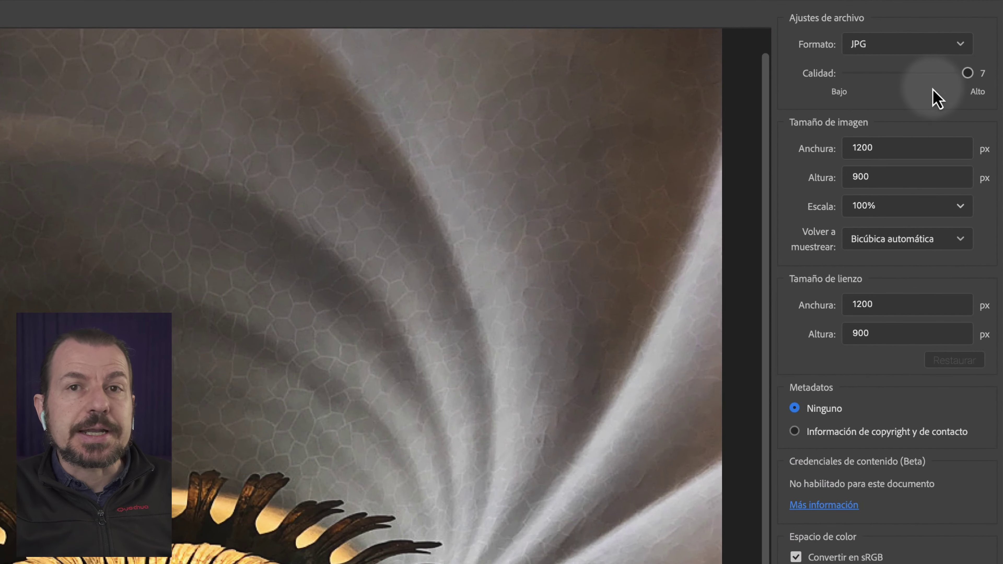
Preview JPG quality at 1, 6 and 7, settling back on 6.
{"action": "left_click_drag", "start_coordinate": [938, 95], "coordinate": [885, 89]}
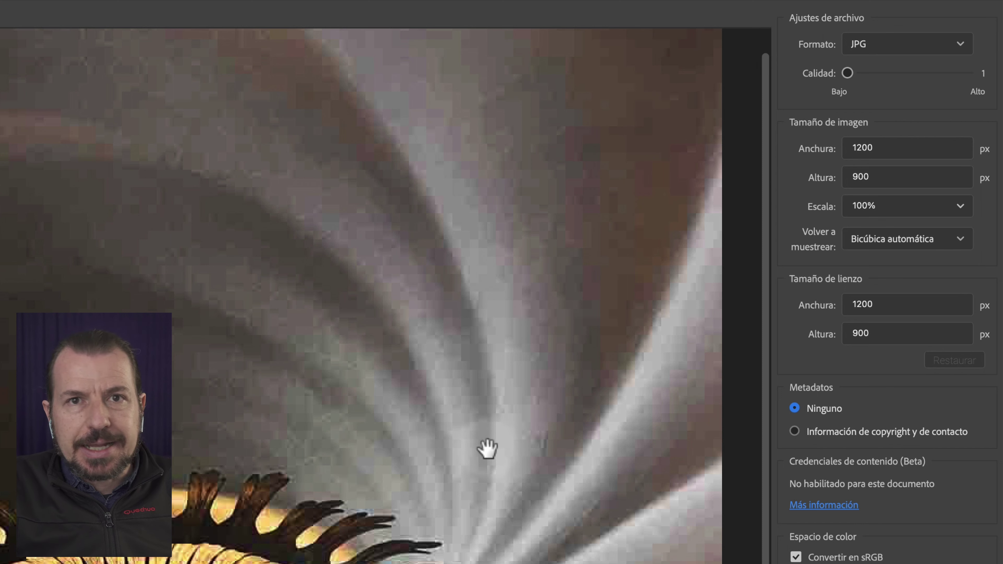
{"action": "left_click", "coordinate": [951, 75]}
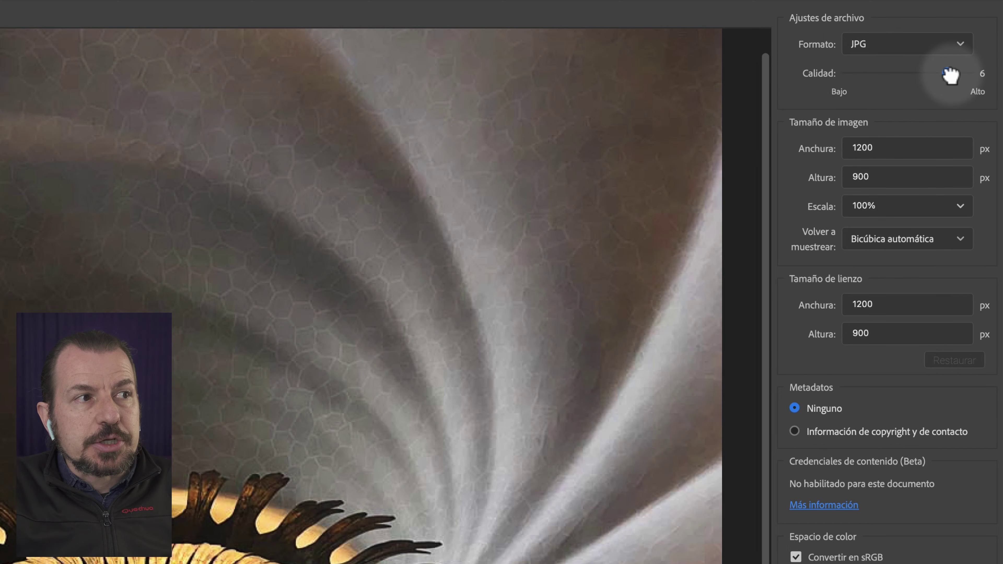
{"action": "left_click", "coordinate": [970, 80]}
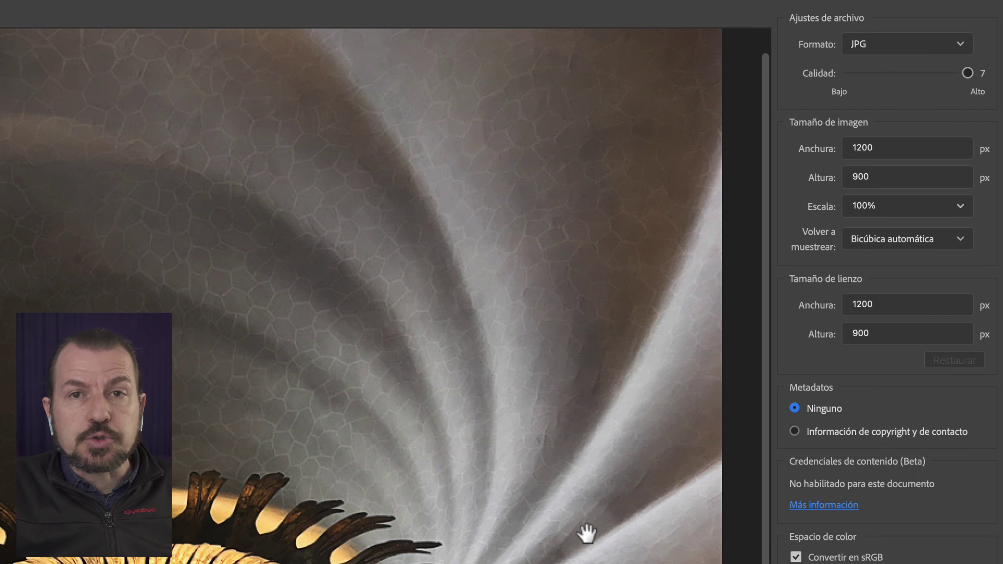
{"action": "left_click_drag", "start_coordinate": [967, 73], "coordinate": [950, 74]}
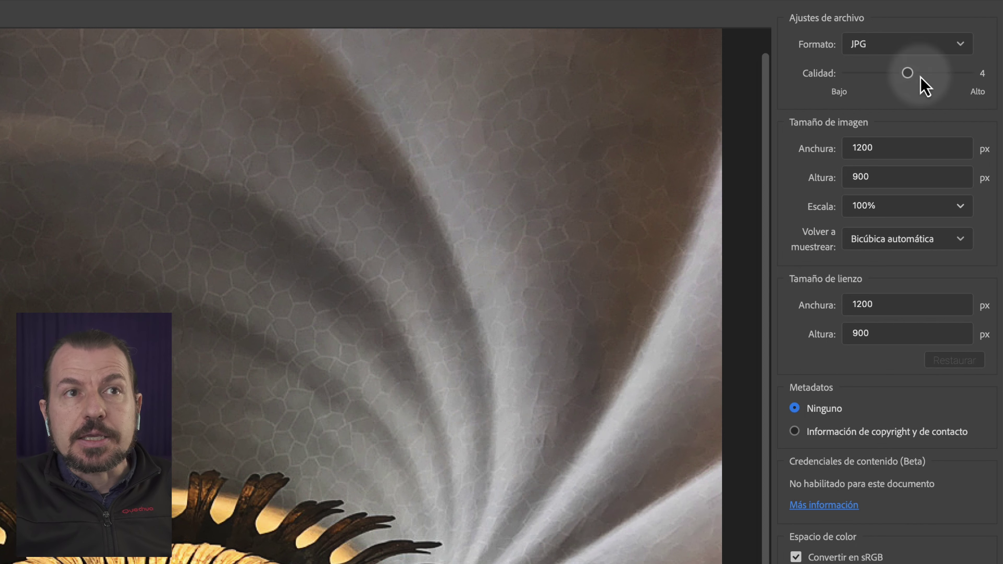
Set the JPG export quality to 7, review resampling methods, and leave Export As.
{"action": "left_click", "coordinate": [969, 79]}
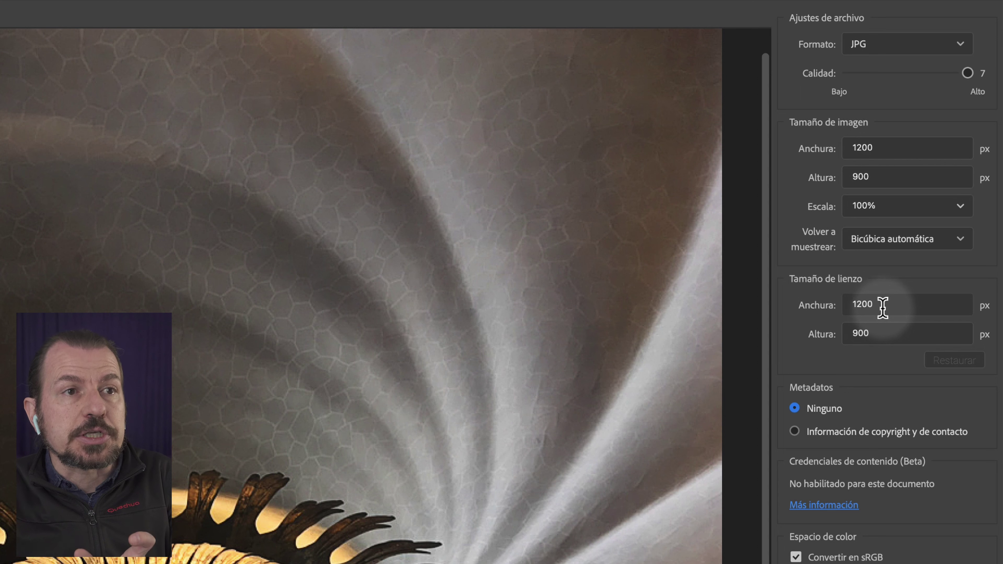
{"action": "left_click_drag", "start_coordinate": [831, 307], "coordinate": [893, 317]}
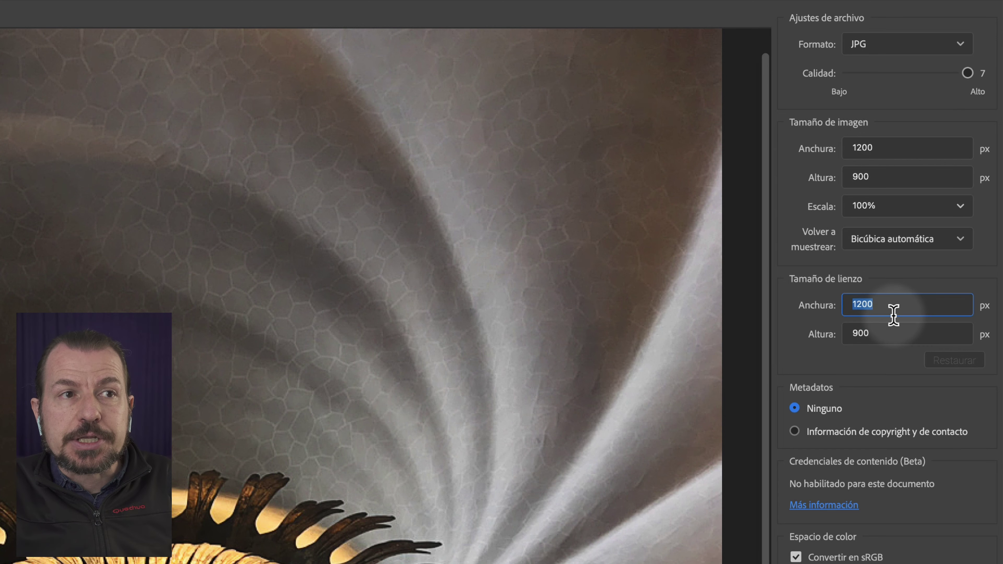
{"action": "left_click", "coordinate": [962, 240]}
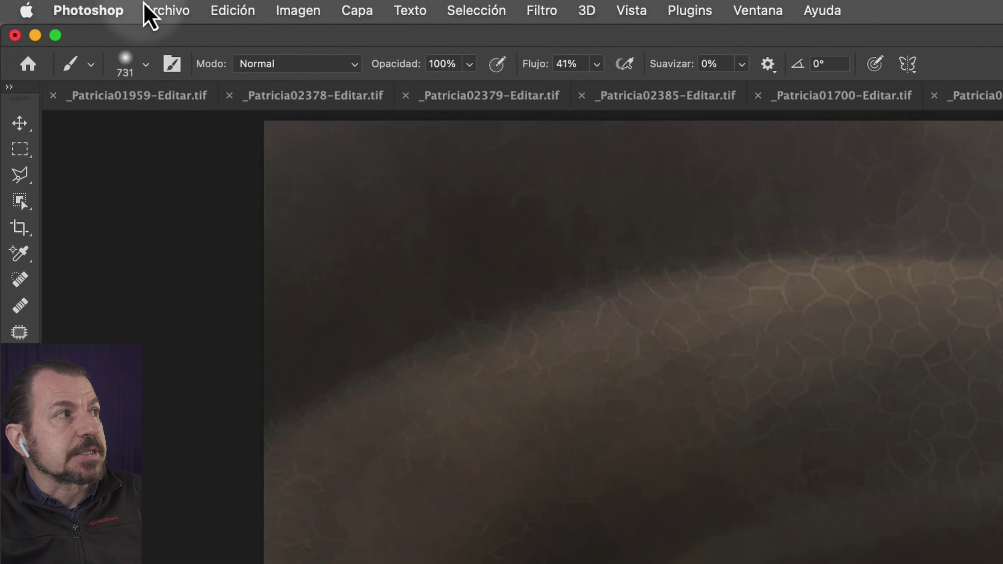
{"action": "left_click", "coordinate": [150, 11]}
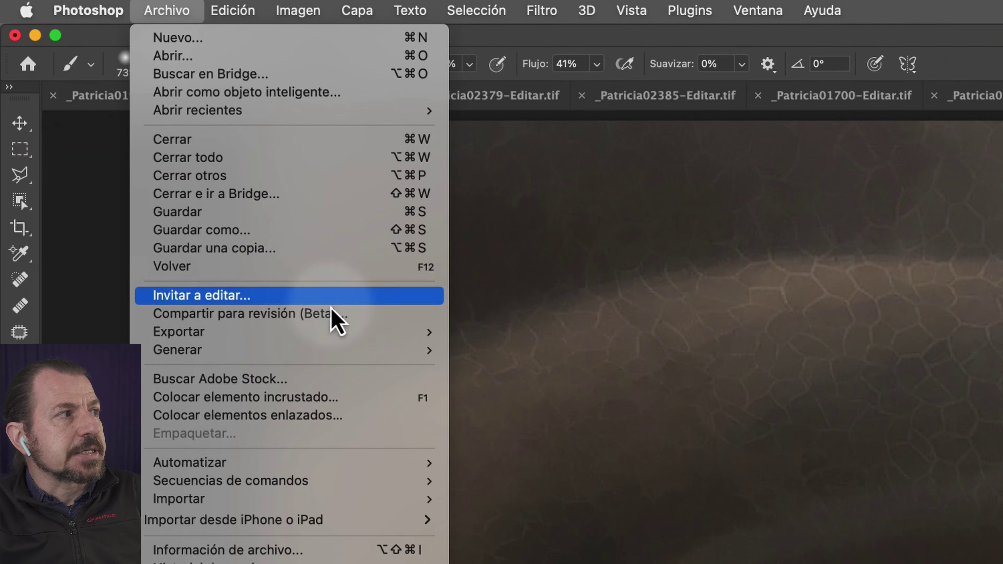
{"action": "mouse_move", "coordinate": [282, 332]}
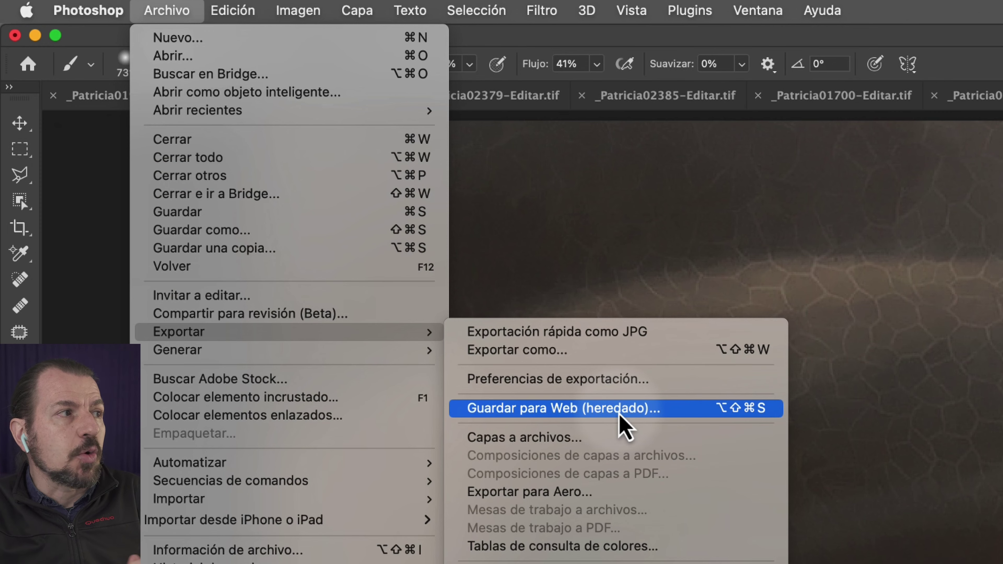
Open Guardar para Web (heredado) and raise JPEG quality from 50 to 100.
{"action": "left_click", "coordinate": [626, 410]}
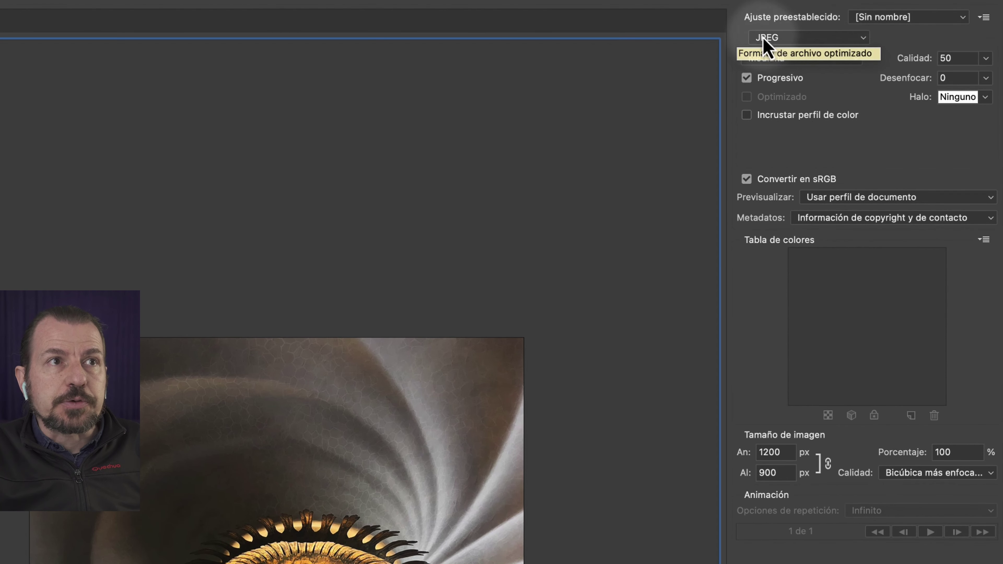
{"action": "left_click", "coordinate": [987, 58]}
{"action": "left_click_drag", "start_coordinate": [945, 77], "coordinate": [988, 77]}
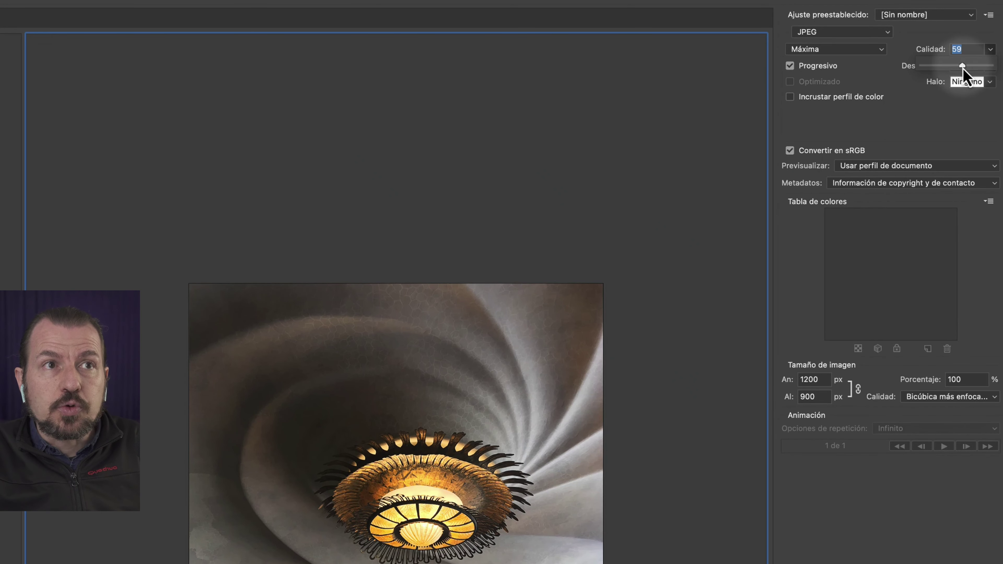
Compare original and JPEG at 200% zoom and set quality to 50, about 128 KB.
{"action": "left_click_drag", "start_coordinate": [962, 67], "coordinate": [963, 69]}
{"action": "left_click", "coordinate": [961, 133]}
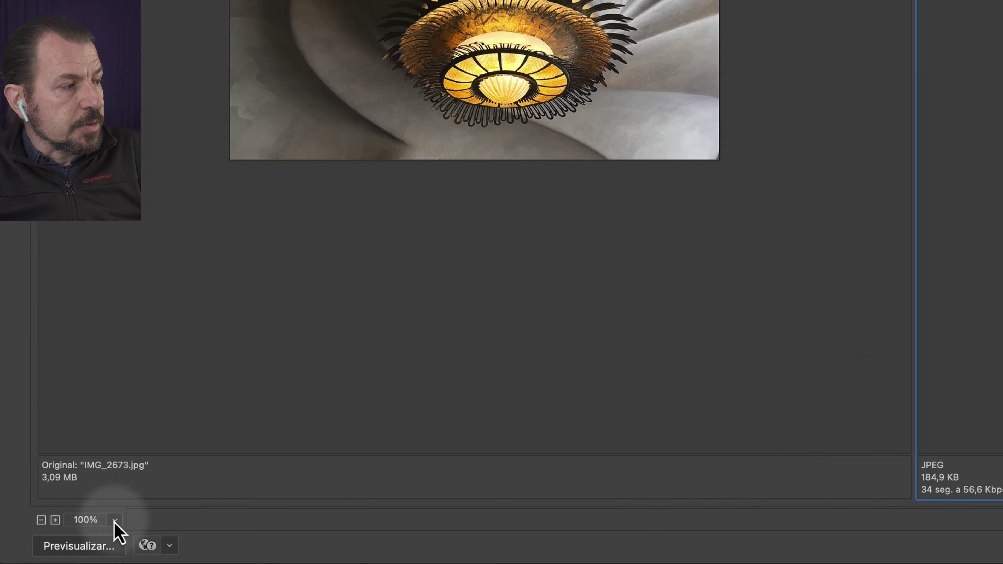
{"action": "left_click", "coordinate": [114, 520]}
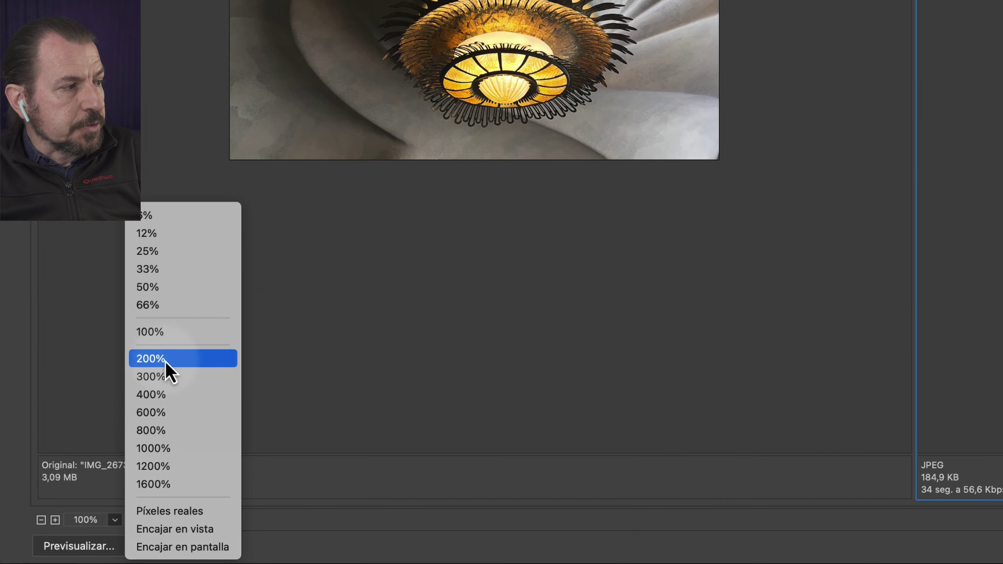
{"action": "left_click", "coordinate": [167, 363]}
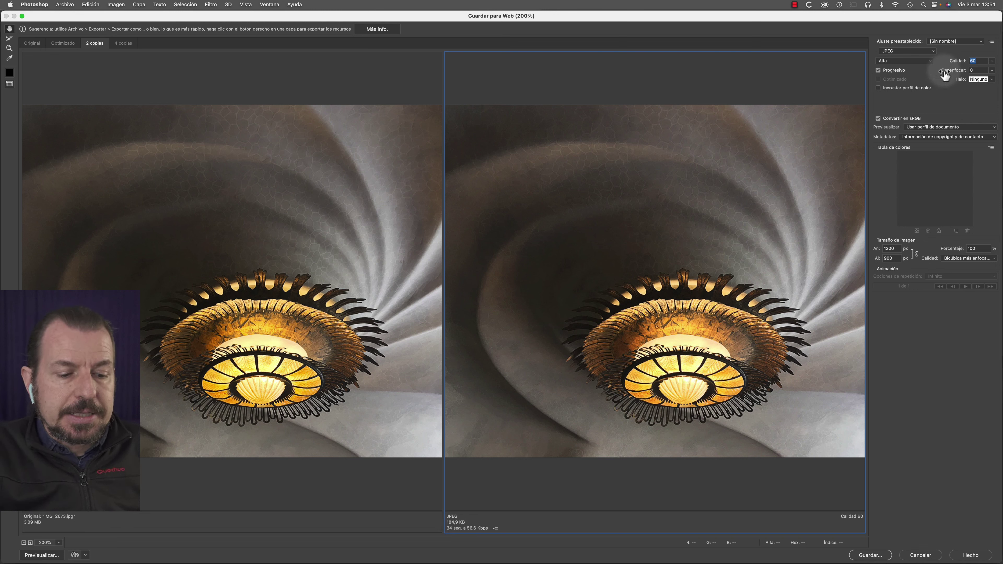
{"action": "type", "text": "0"}
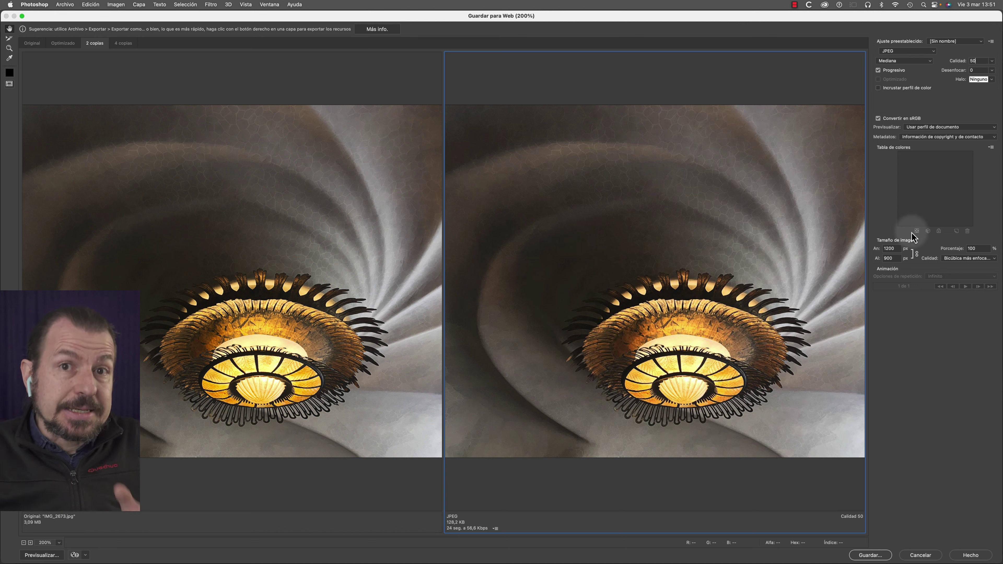
Resize the web JPEG to 800 px wide (800×600) and review the resampling methods.
{"action": "double_click", "coordinate": [890, 248]}
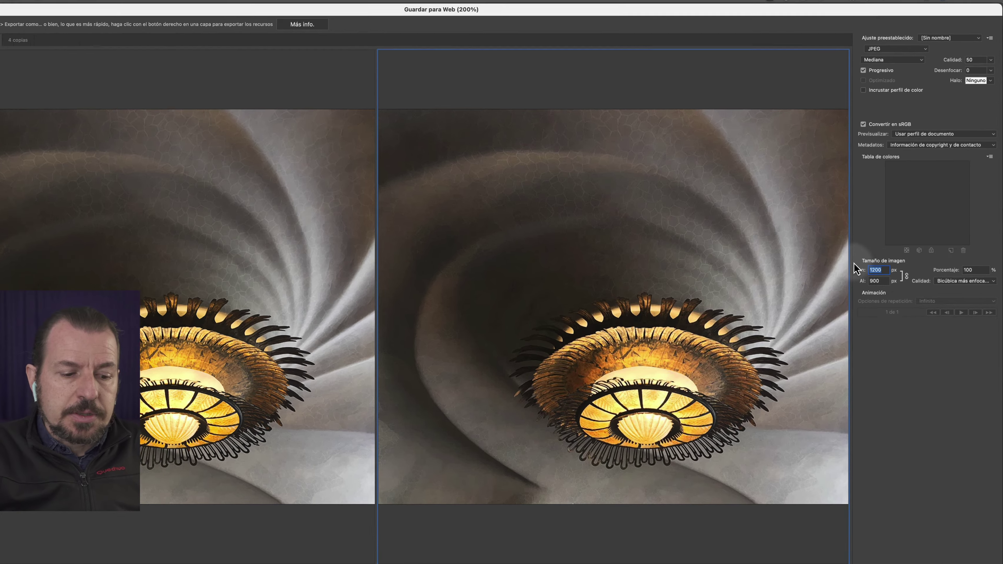
{"action": "type", "text": "800"}
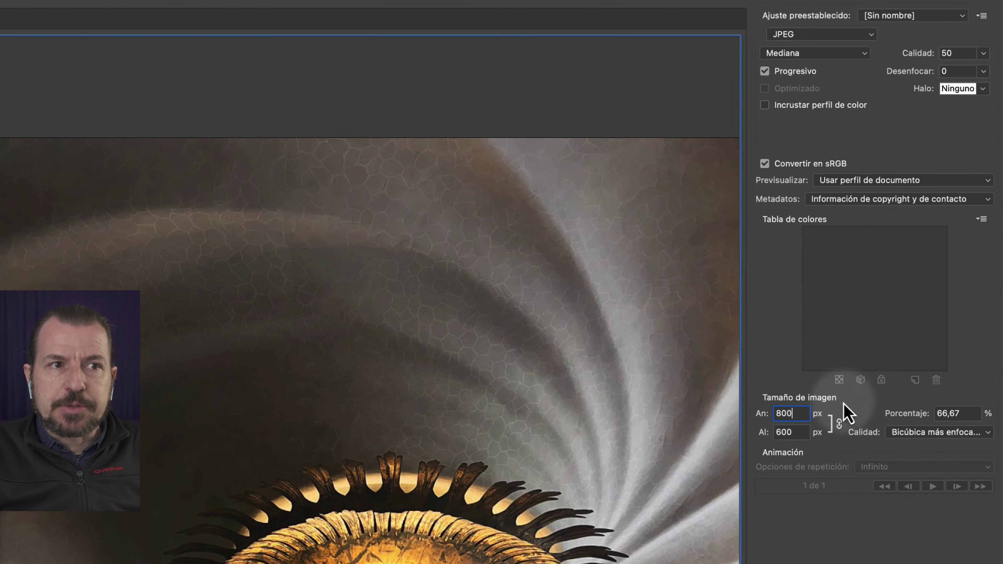
{"action": "left_click", "coordinate": [978, 431]}
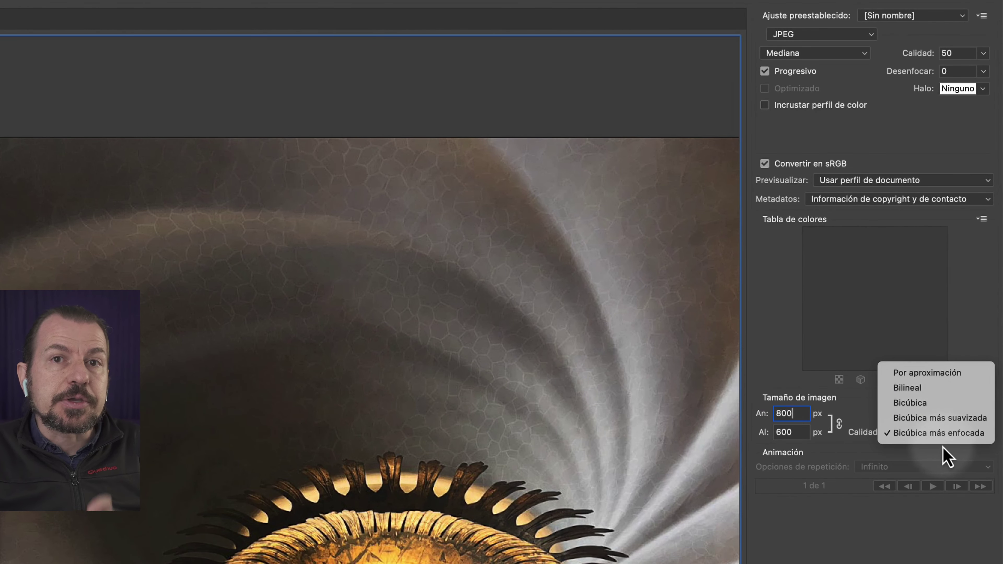